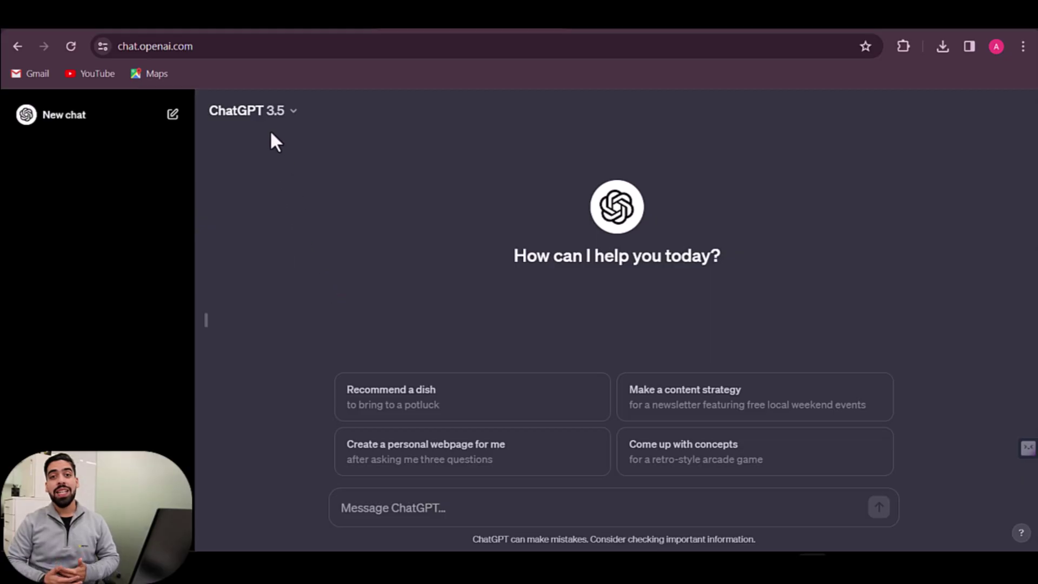
# Step: Show ChatGPT's upgrade plans and highlight the Plus plan's $20/month price for GPT-4
pyautogui.click(272, 126)
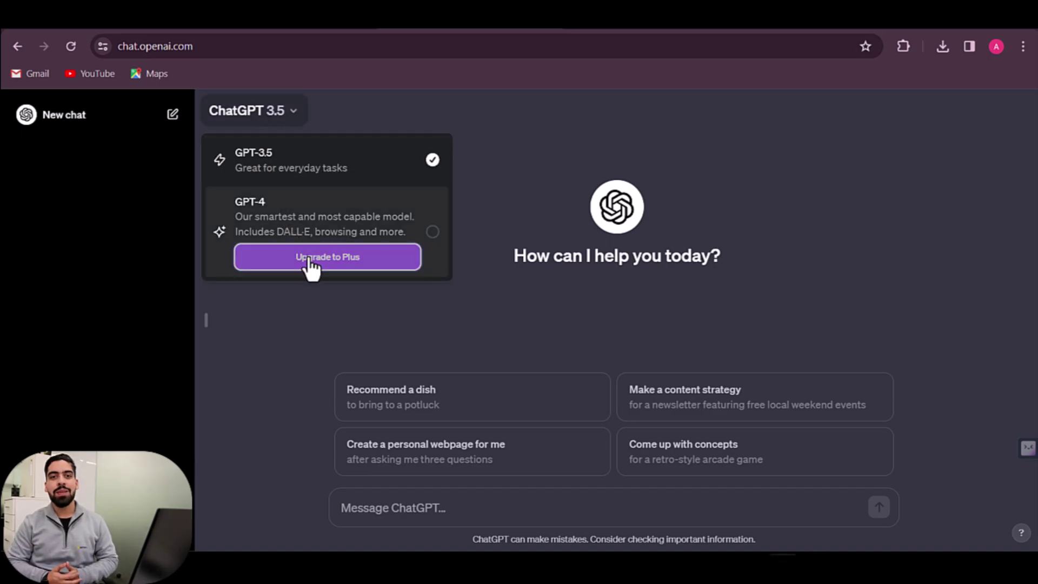
pyautogui.click(311, 258)
pyautogui.moveTo(432, 191); pyautogui.dragTo(508, 190)
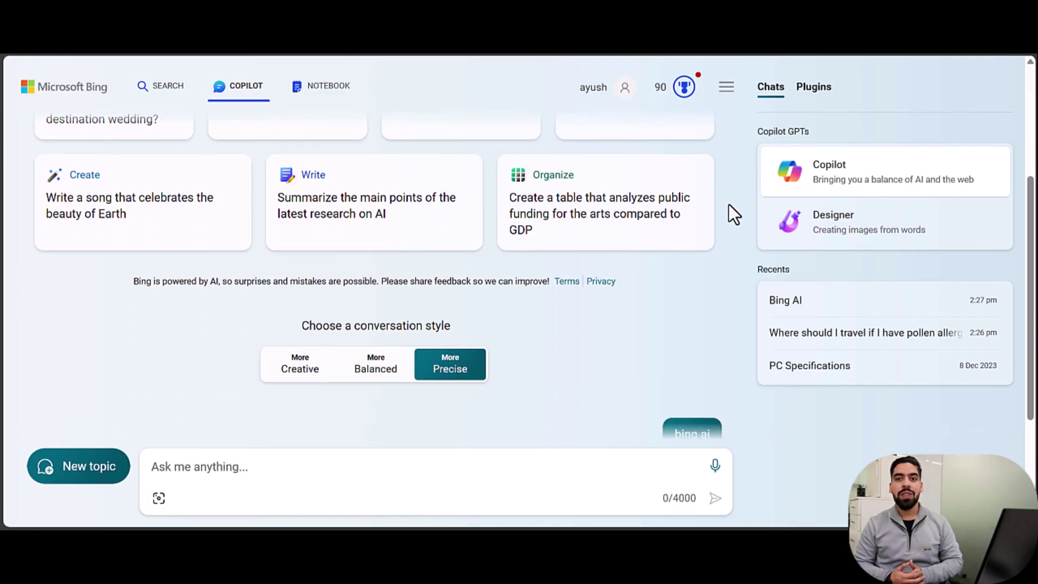
# Step: In Creative style, request the arts-funding-versus-GDP table, then switch to Designer
pyautogui.click(393, 372)
pyautogui.click(310, 358)
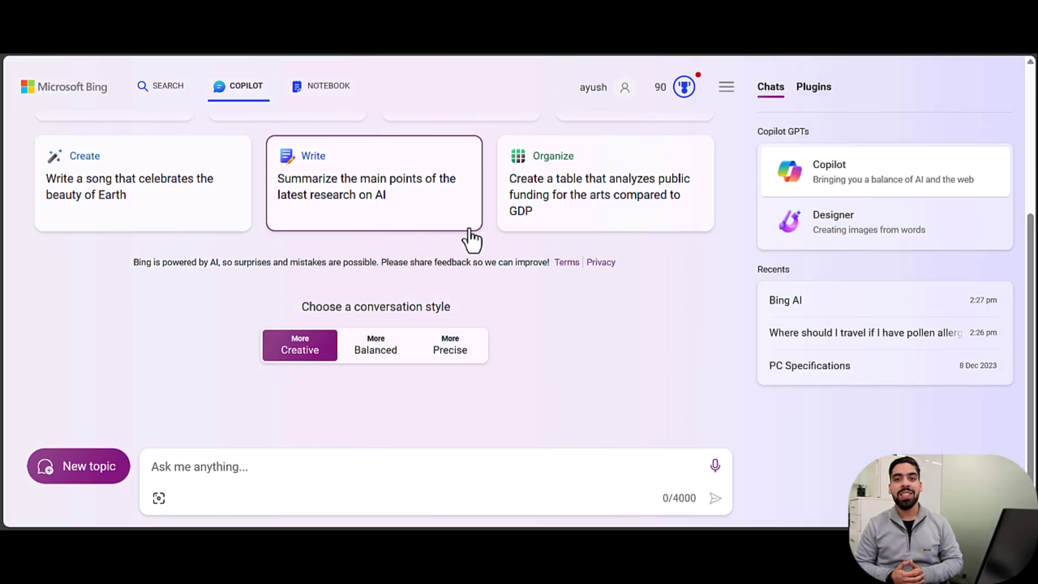
pyautogui.click(546, 192)
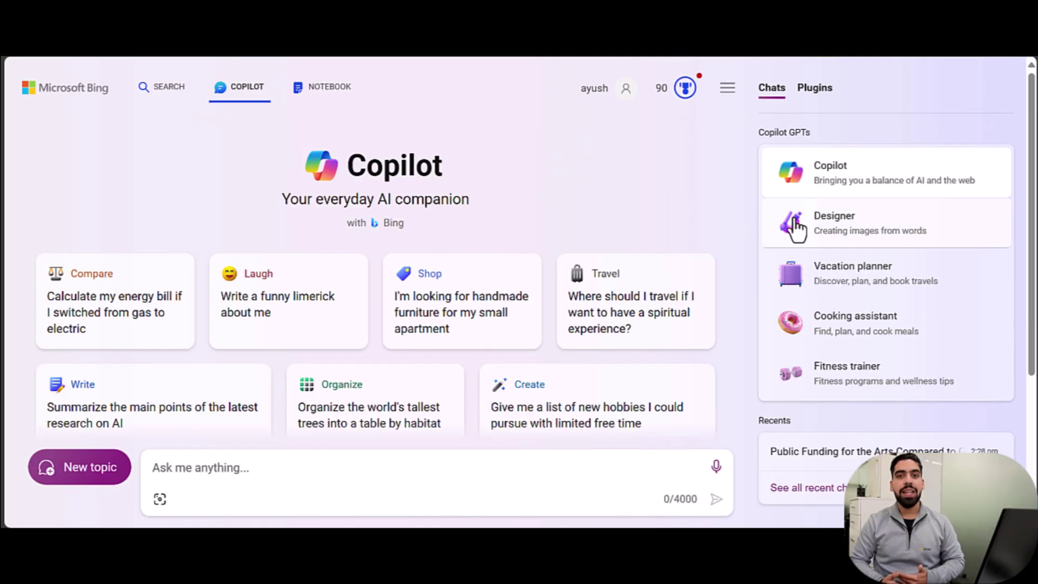
pyautogui.click(795, 227)
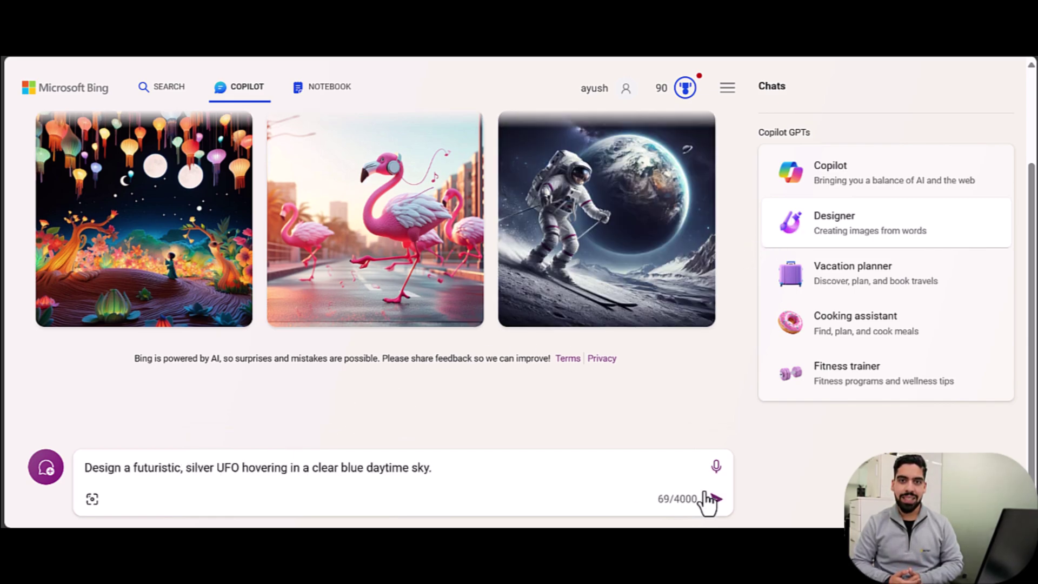
# Step: Send the futuristic silver UFO prompt to Designer to generate four images
pyautogui.click(715, 500)
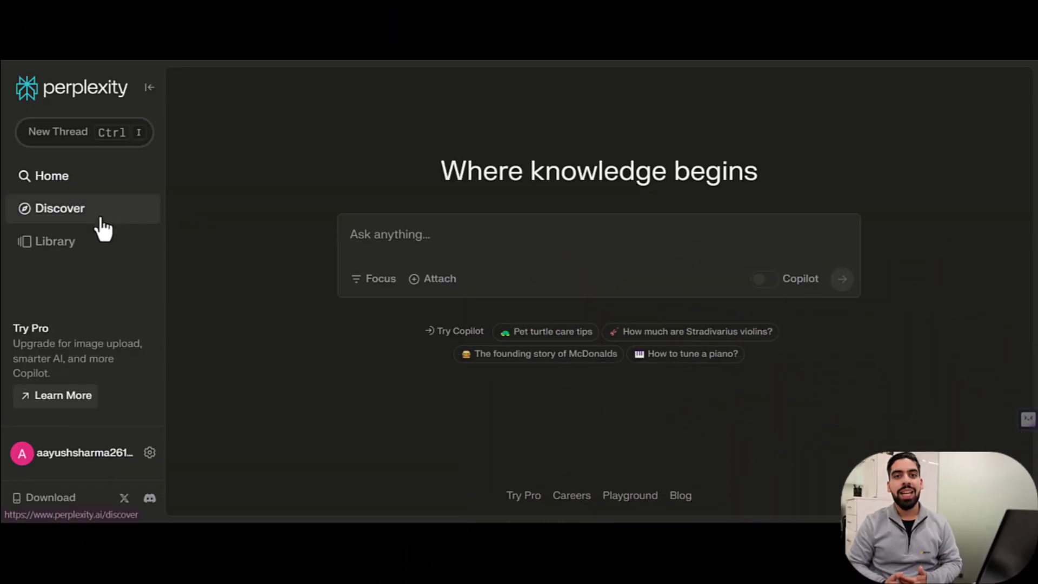
# Step: Browse Perplexity's Discover feed and the empty Library, then return to Home
pyautogui.click(110, 224)
pyautogui.scroll(-10, 213, 316)
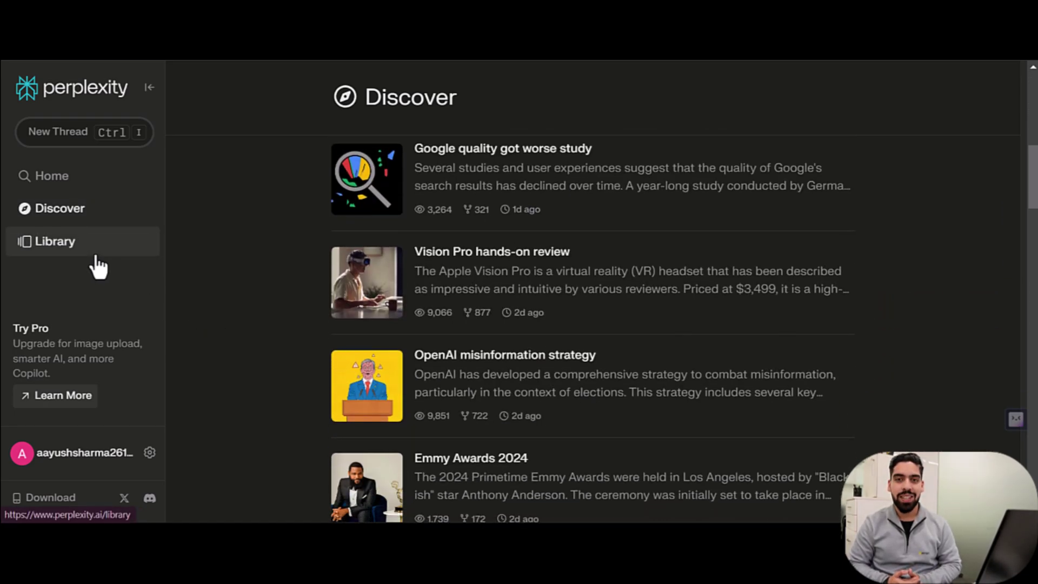
pyautogui.click(98, 266)
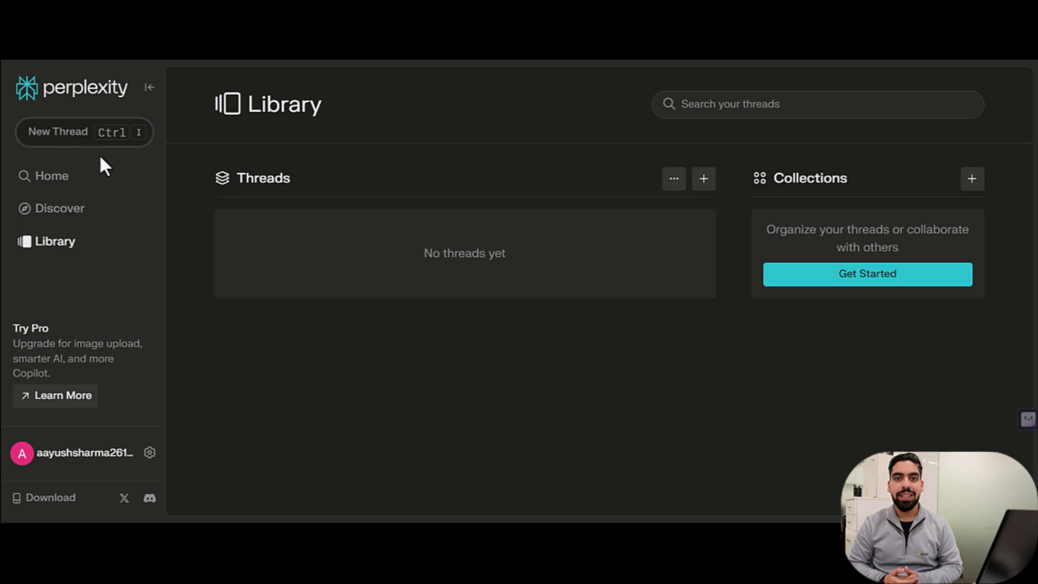
pyautogui.click(100, 189)
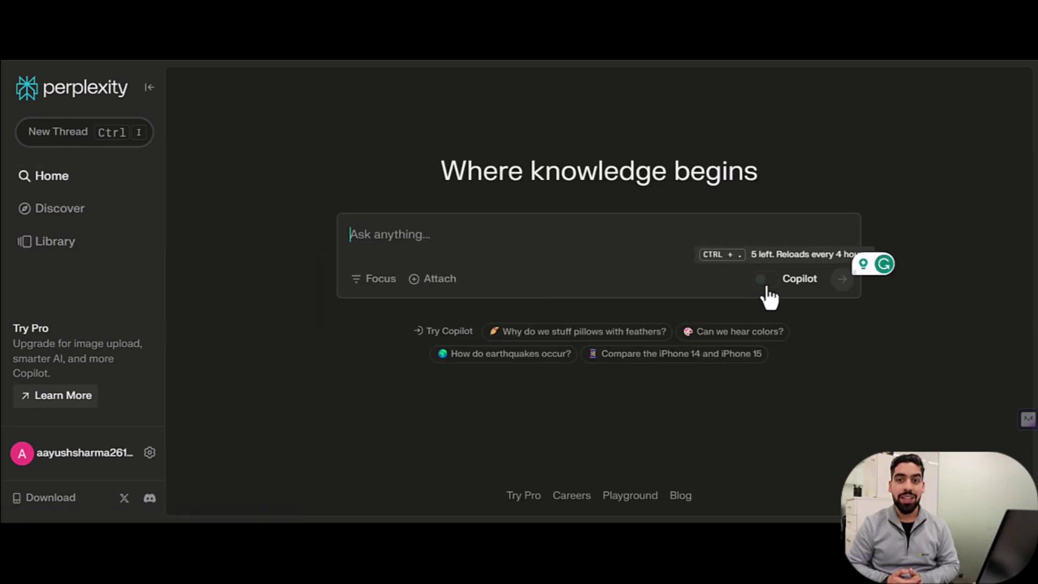
# Step: Ask 'Why do we stuff pillows with feathers?' and scroll through the sourced answer
pyautogui.click(642, 334)
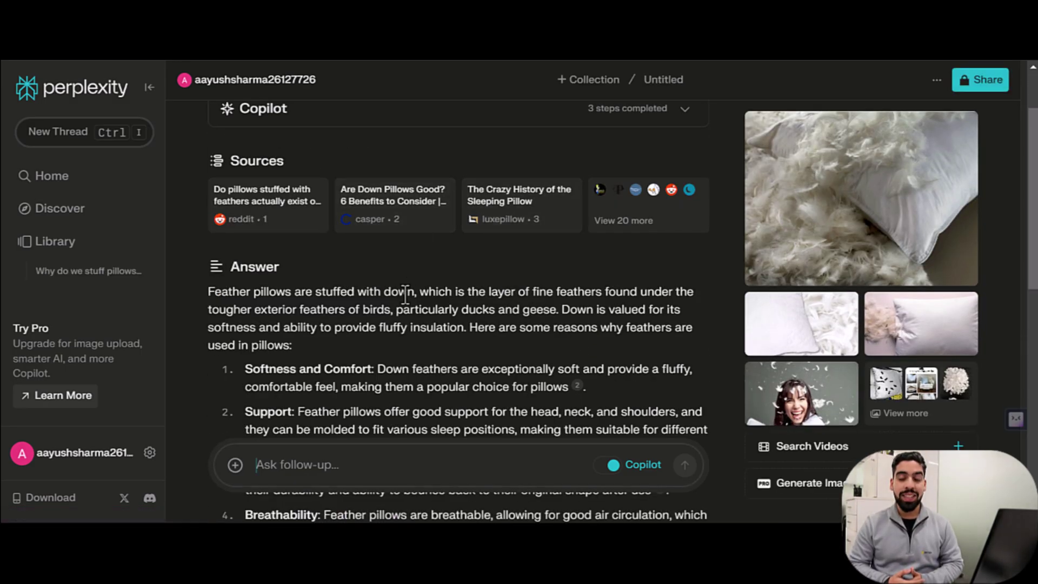
pyautogui.scroll(-9, 406, 290)
pyautogui.scroll(-5, 405, 295)
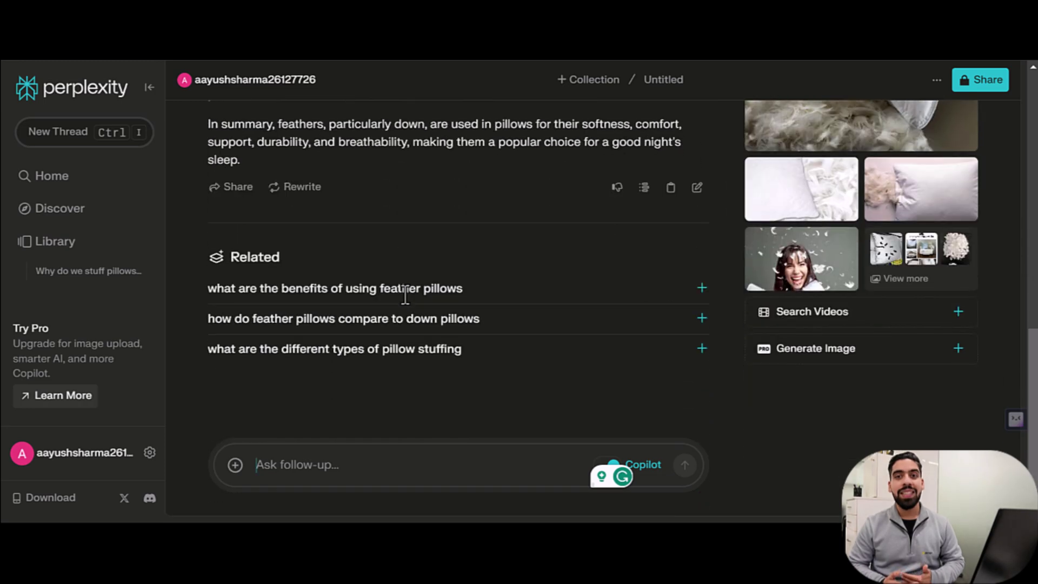
pyautogui.scroll(10, 406, 295)
pyautogui.scroll(3, 406, 295)
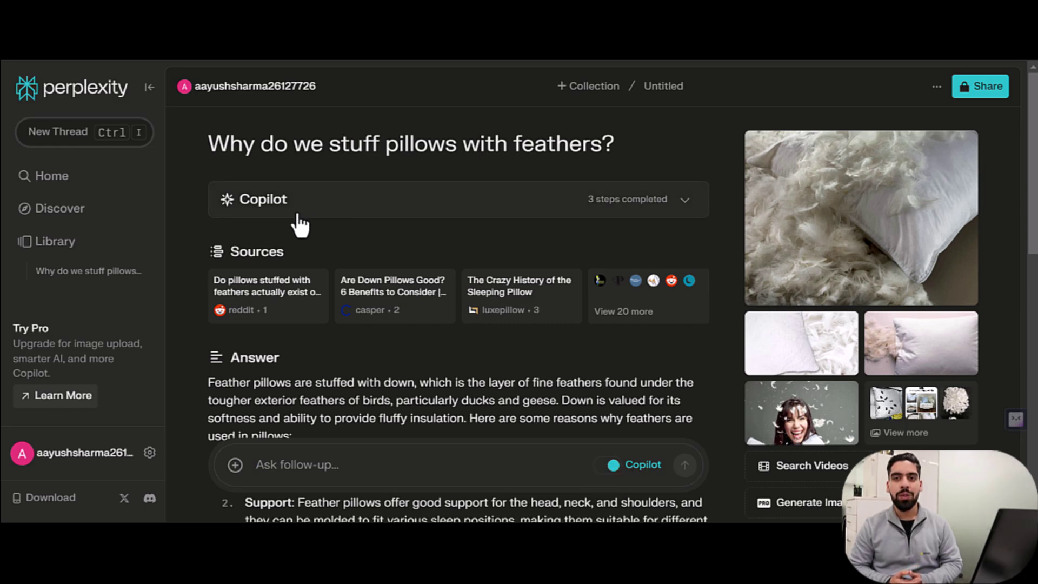
# Step: Open the Perplexity Pro details and scroll to the $20 monthly and $200 yearly pricing
pyautogui.click(78, 410)
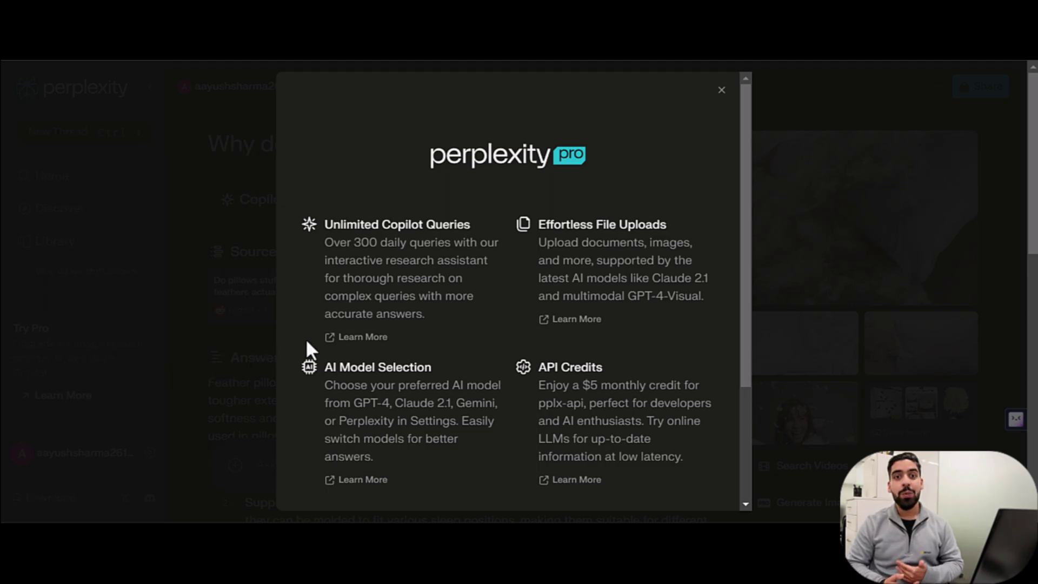
pyautogui.scroll(-3, 306, 339)
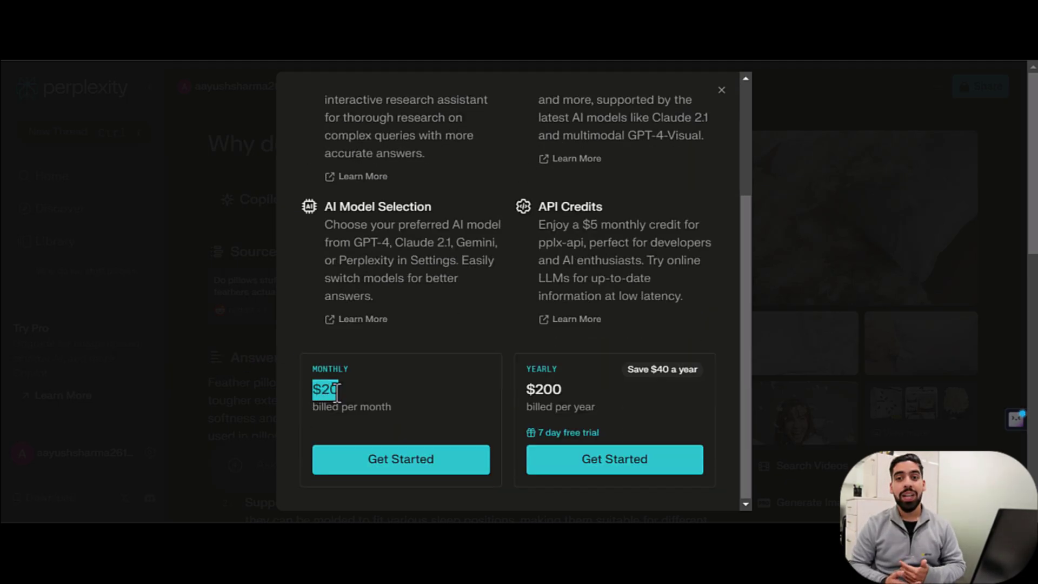
pyautogui.scroll(2, 414, 349)
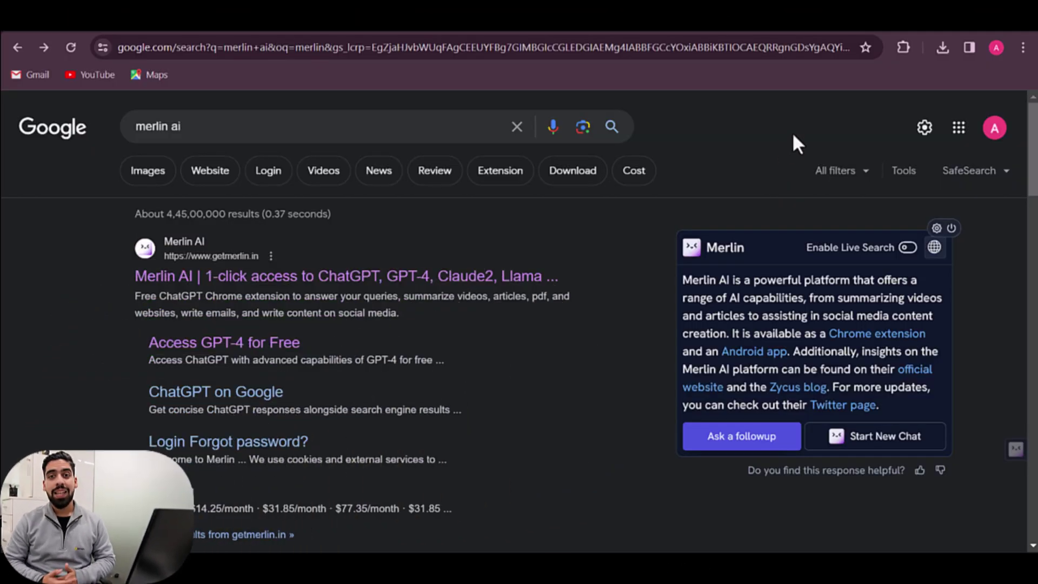
# Step: Open the Merlin sidebar from Extensions and view its AI model list, including GPT 4
pyautogui.click(901, 48)
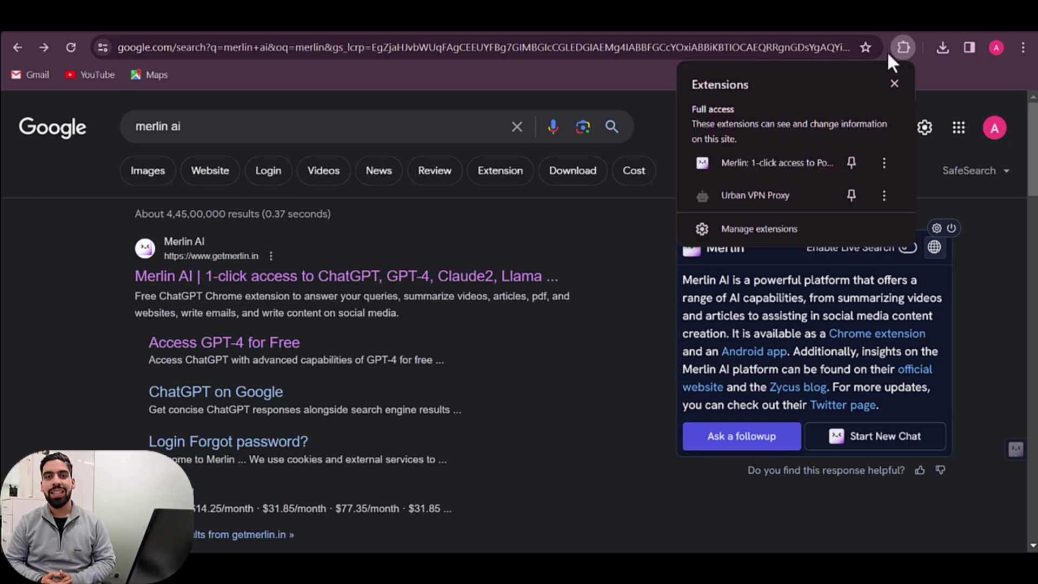
pyautogui.click(792, 165)
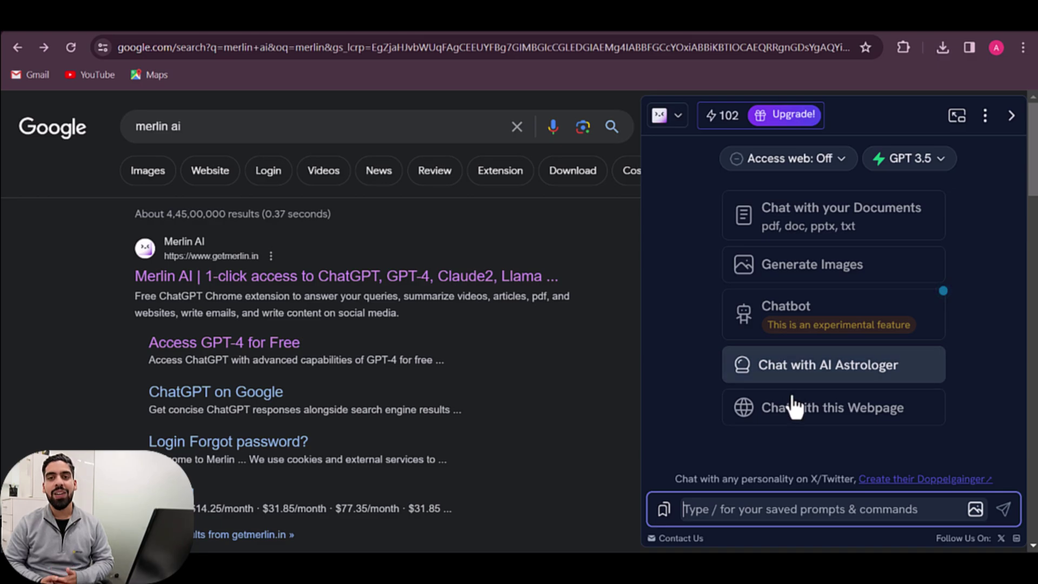
pyautogui.click(890, 172)
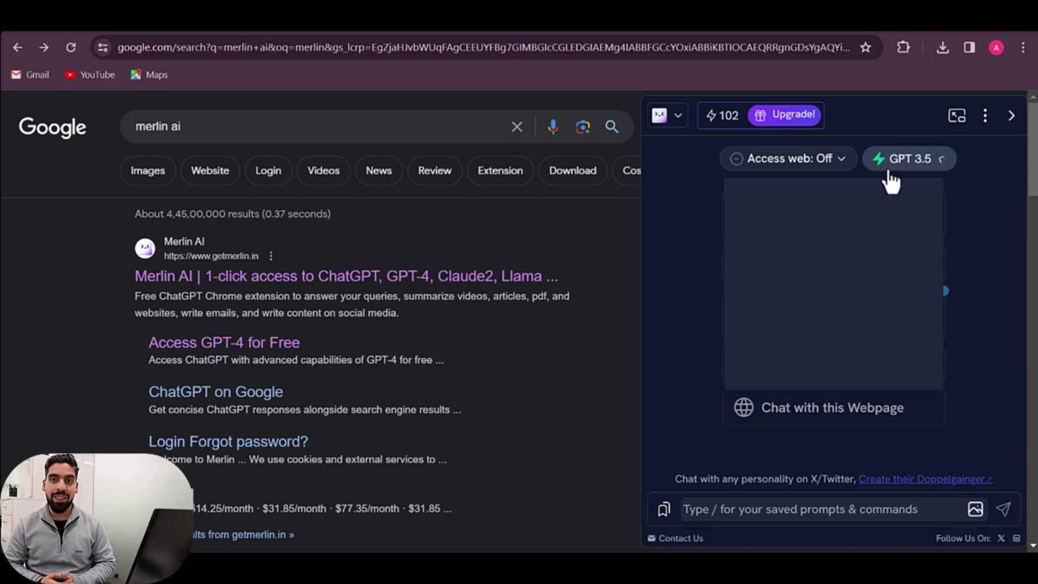
pyautogui.click(890, 175)
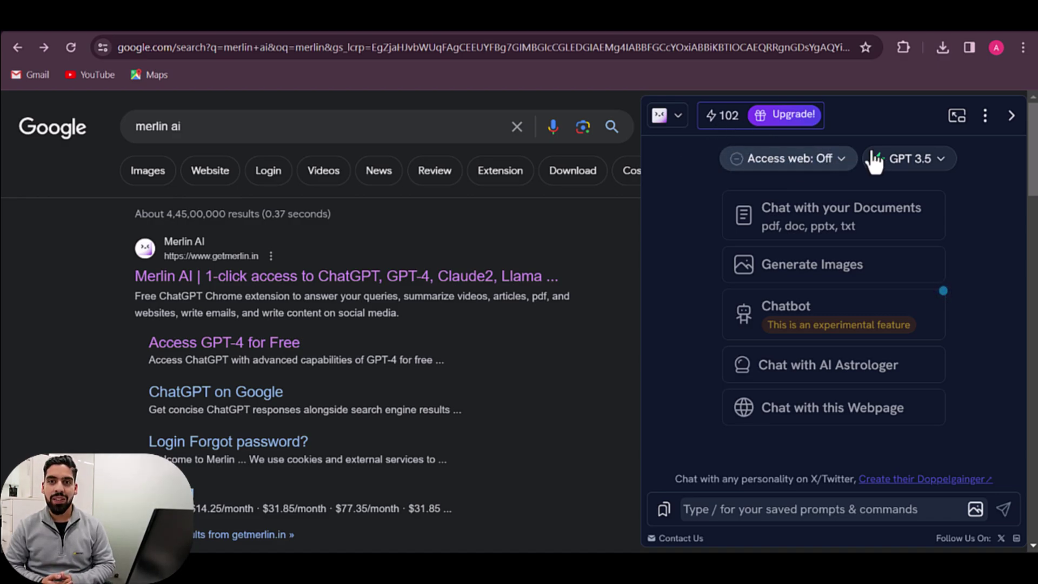
pyautogui.click(894, 166)
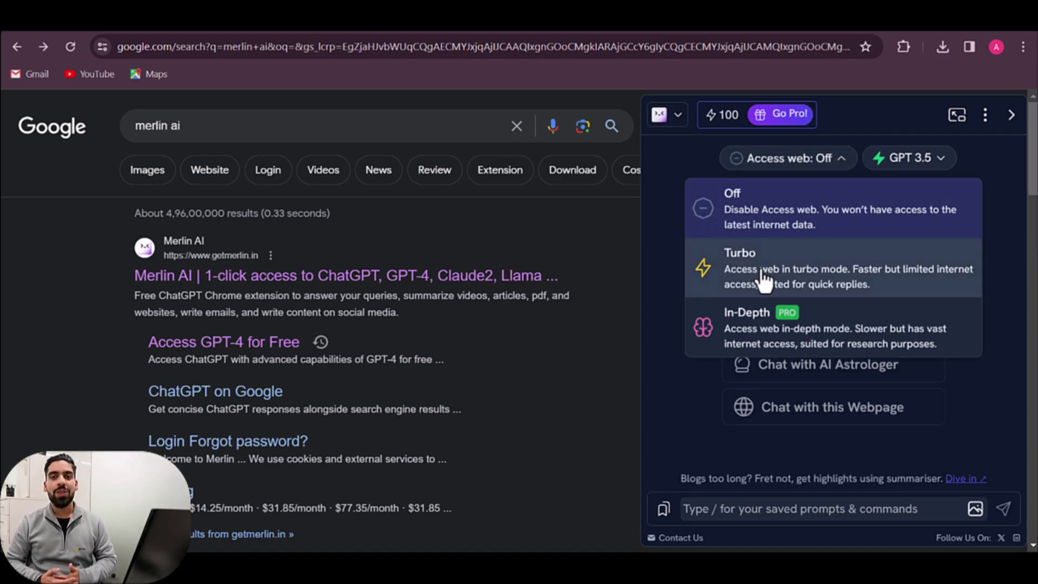
# Step: With Turbo web access, ask Merlin 'What is MerlinAI'
pyautogui.click(758, 266)
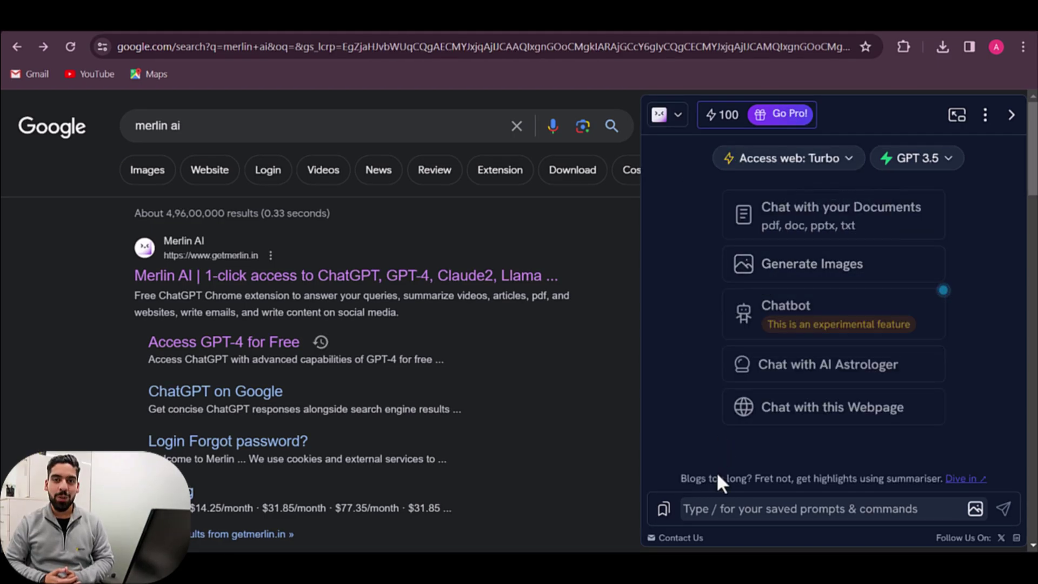
pyautogui.write('Wha')
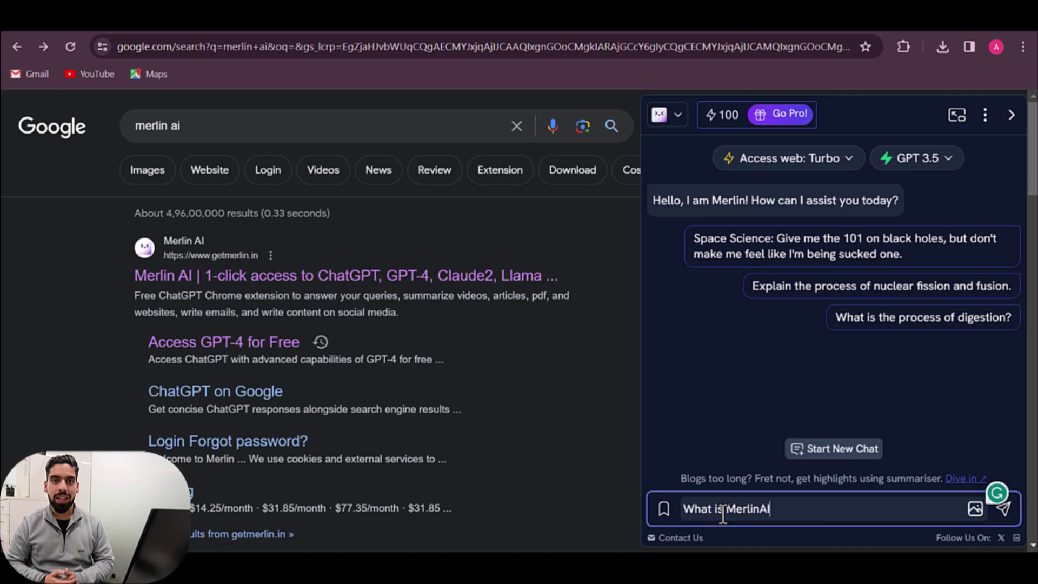
pyautogui.write('t is MerlinAI')
pyautogui.press('Return')
# Step: Fetch and scroll the full transcript of the GoDaddy coupon code YouTube video
pyautogui.scroll(3, 876, 324)
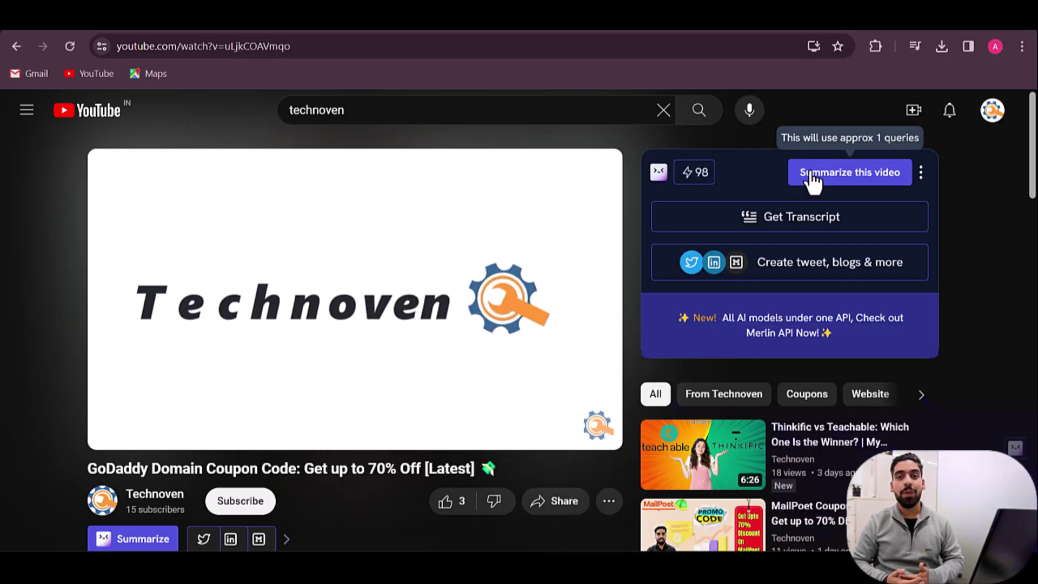
pyautogui.click(812, 180)
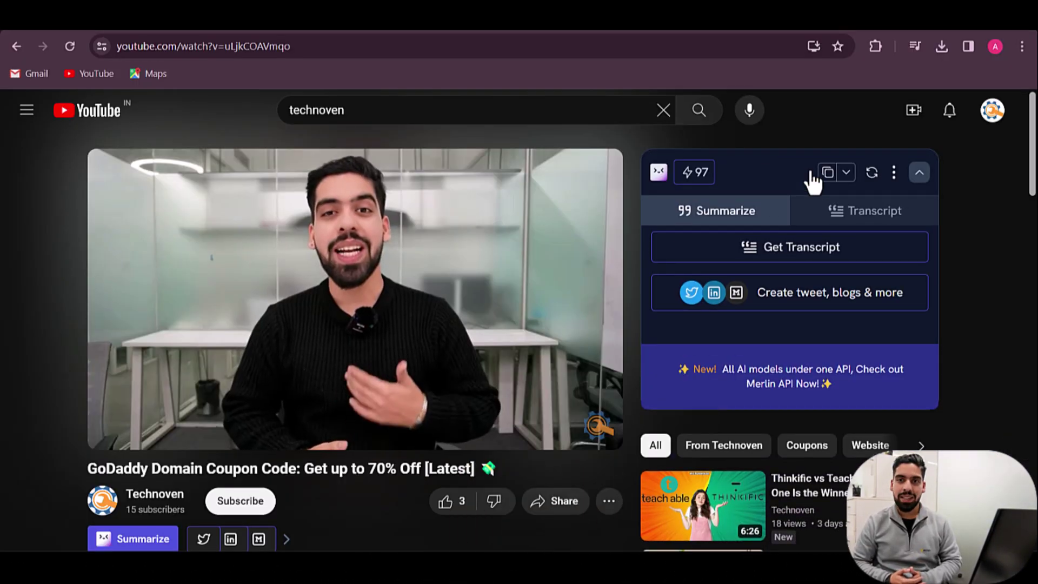
pyautogui.click(836, 211)
pyautogui.click(795, 262)
pyautogui.hotkey('ctrl', 'm')
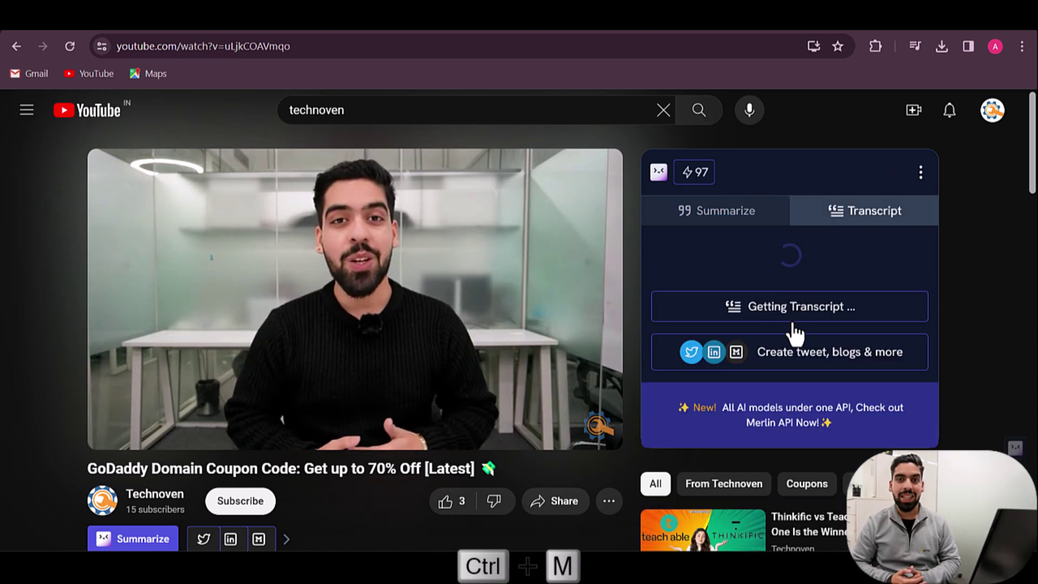
pyautogui.scroll(-6, 789, 378)
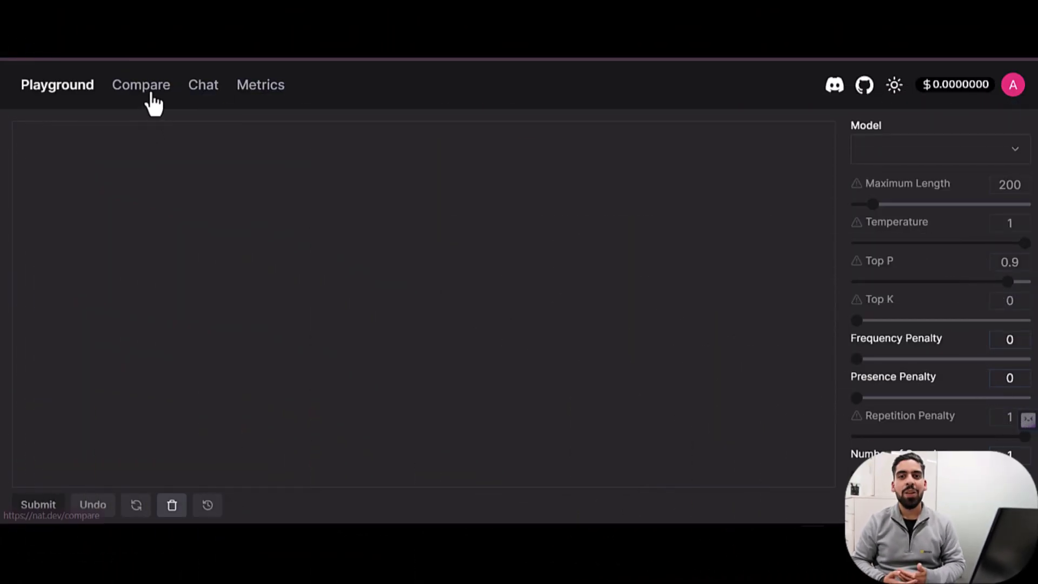
# Step: Look over nat.dev's Compare and Metrics pages, then go to Chat
pyautogui.click(152, 95)
pyautogui.click(239, 89)
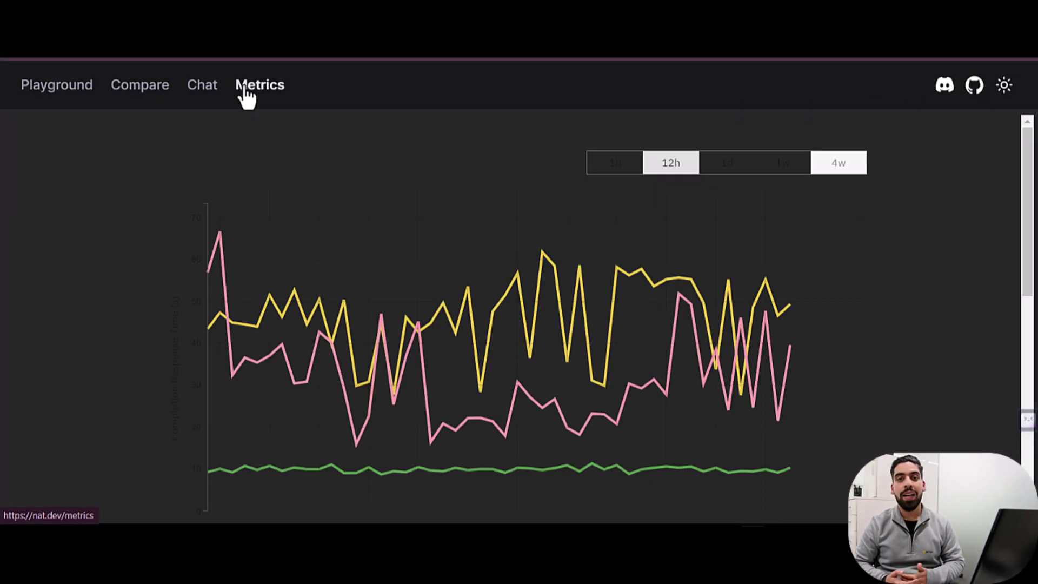
pyautogui.click(205, 95)
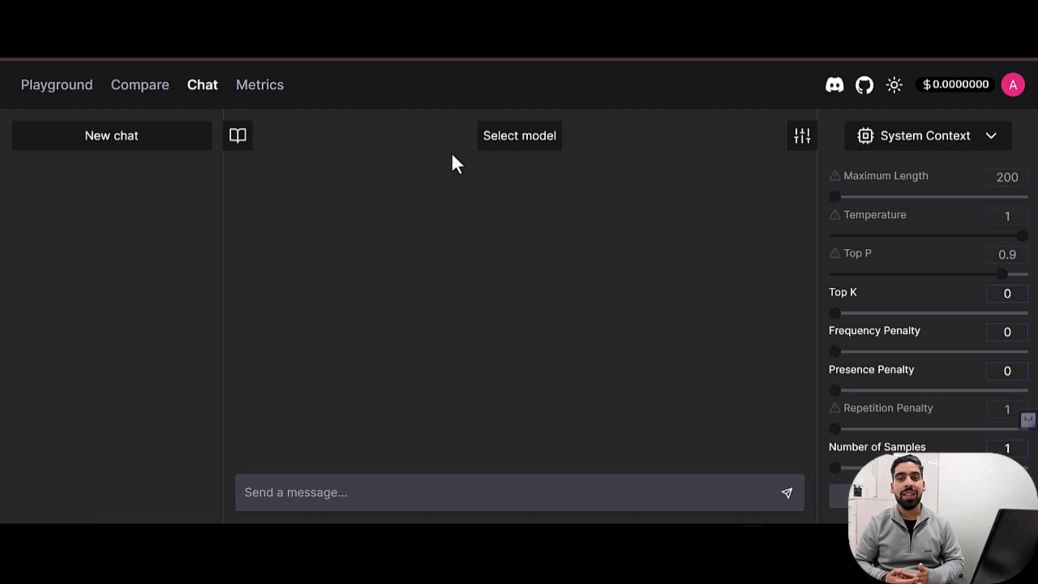
# Step: Search 'open' in the model picker and choose OpenAI gpt-4 for the chat
pyautogui.click(507, 146)
pyautogui.write('ope')
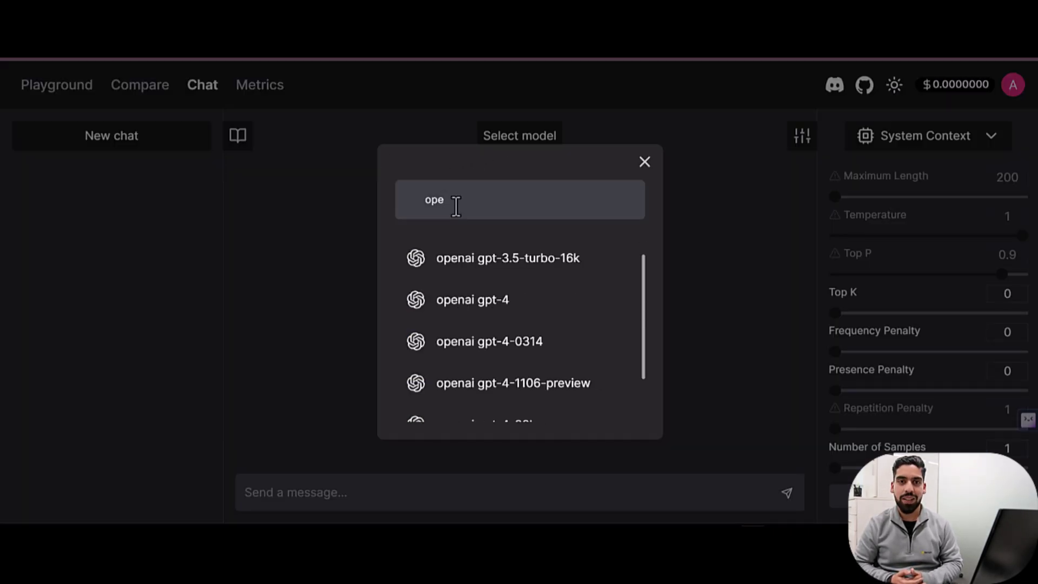
pyautogui.write('n')
pyautogui.click(475, 308)
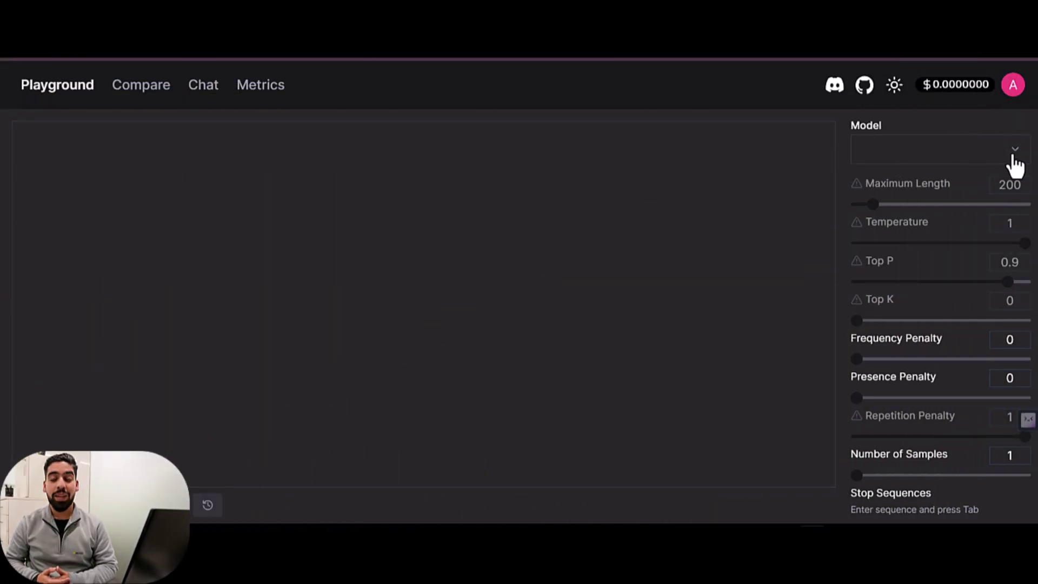
# Step: Scroll the Playground model list from free Hugging Face models to OpenAI's gpt-4 variants
pyautogui.click(1016, 162)
pyautogui.scroll(-5, 938, 242)
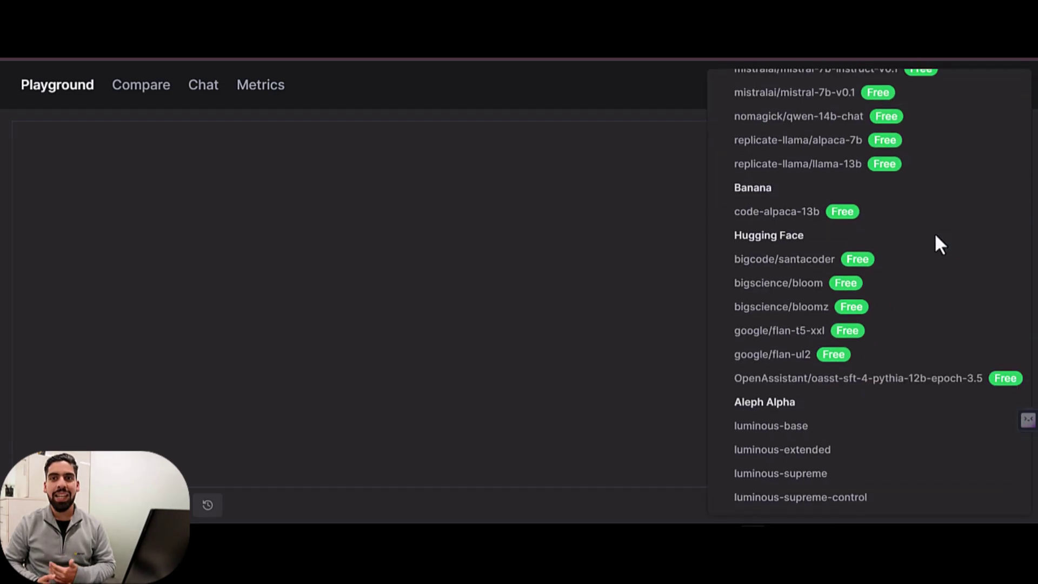
pyautogui.scroll(-10, 939, 244)
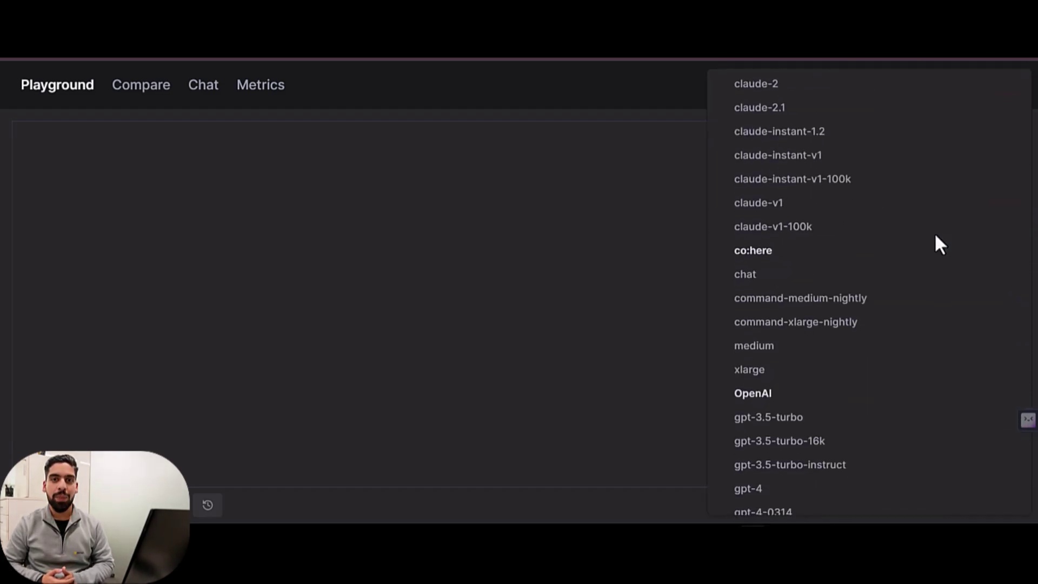
pyautogui.scroll(-2, 939, 244)
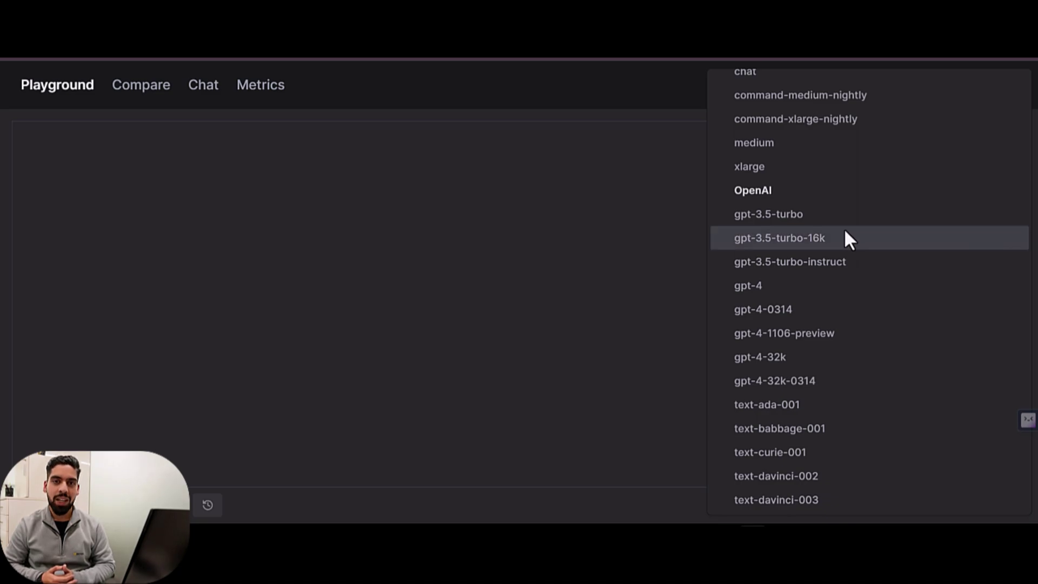
pyautogui.scroll(2, 786, 178)
pyautogui.scroll(3, 785, 170)
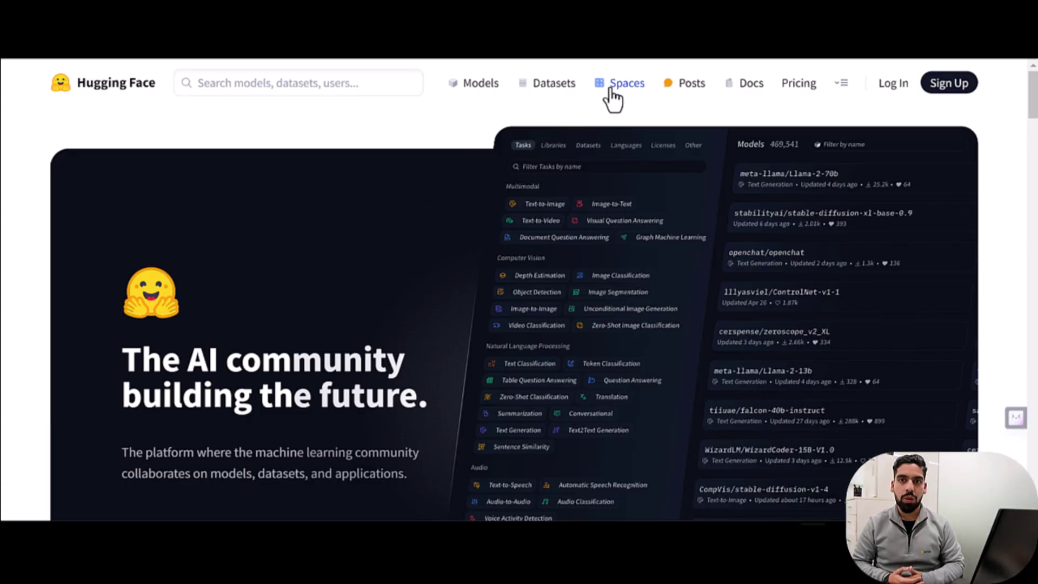
# Step: Browse the Hugging Face Spaces gallery, then return to the top of the page
pyautogui.click(622, 84)
pyautogui.scroll(-6, 505, 316)
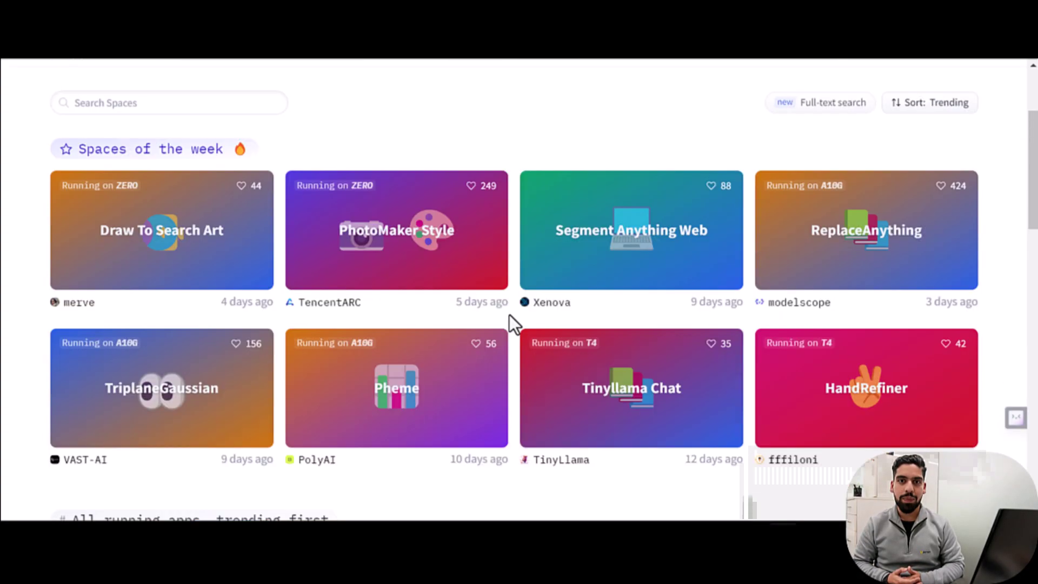
pyautogui.scroll(-10, 510, 315)
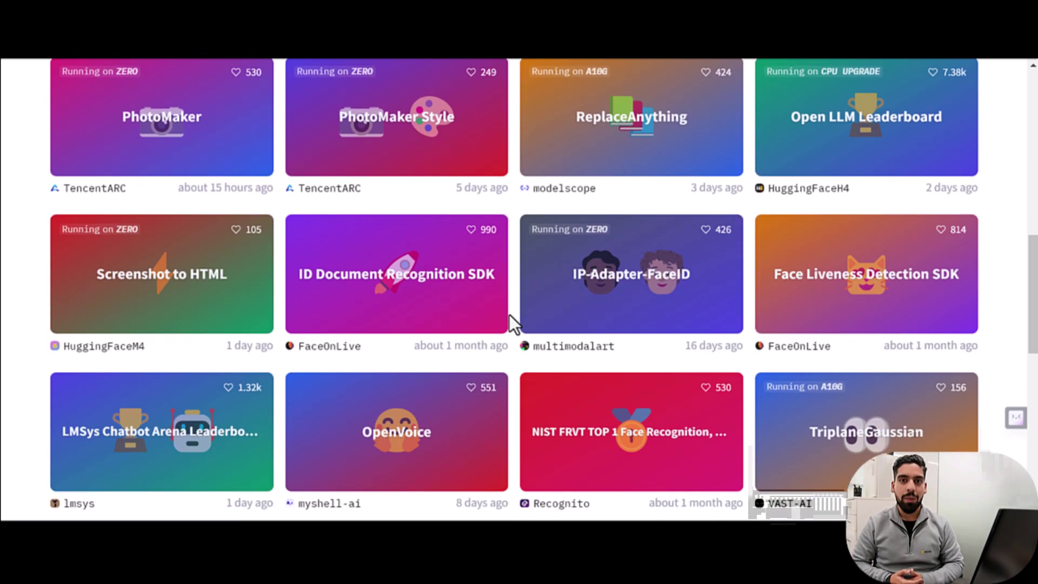
pyautogui.scroll(-8, 510, 314)
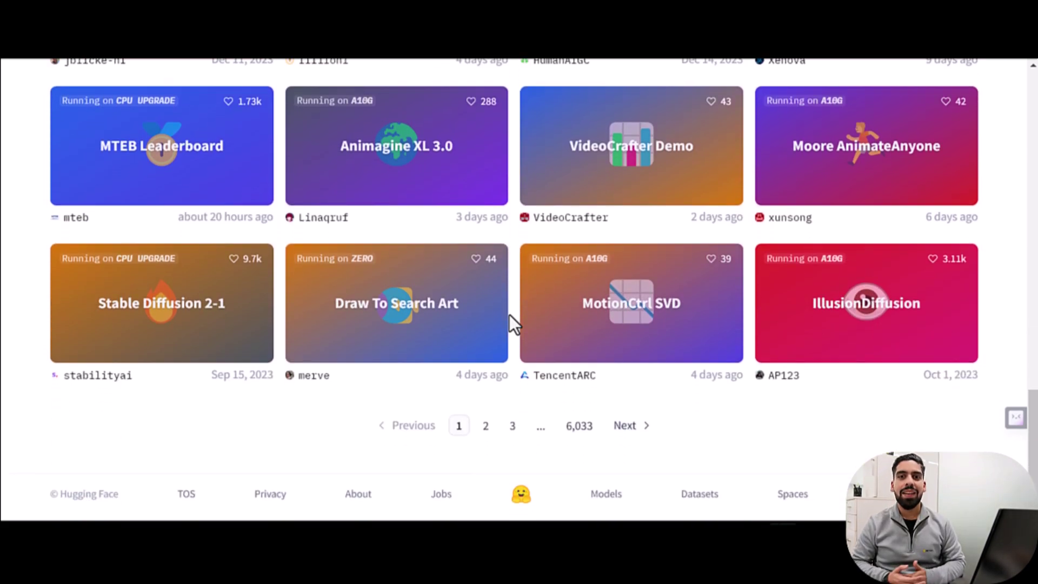
pyautogui.press('Home')
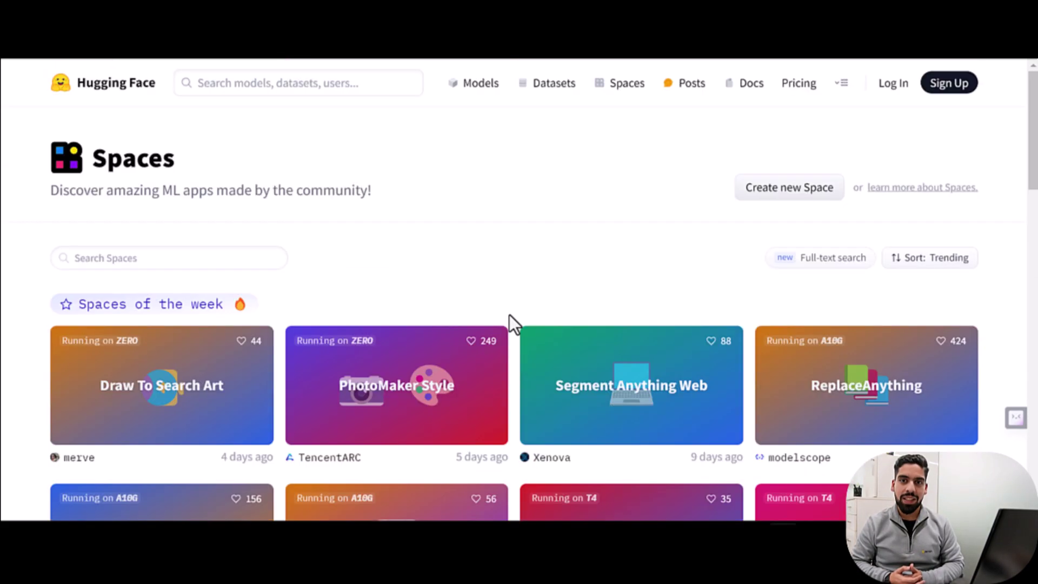
# Step: Look through the Models directory of 474,296 trending models, then open HuggingChat
pyautogui.click(473, 86)
pyautogui.scroll(-5, 498, 271)
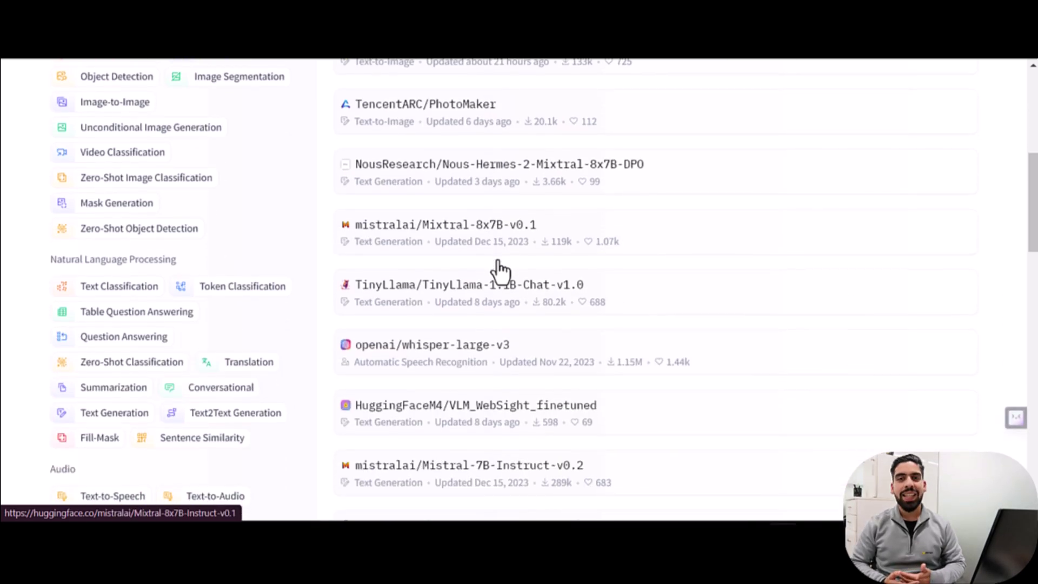
pyautogui.scroll(-15, 500, 271)
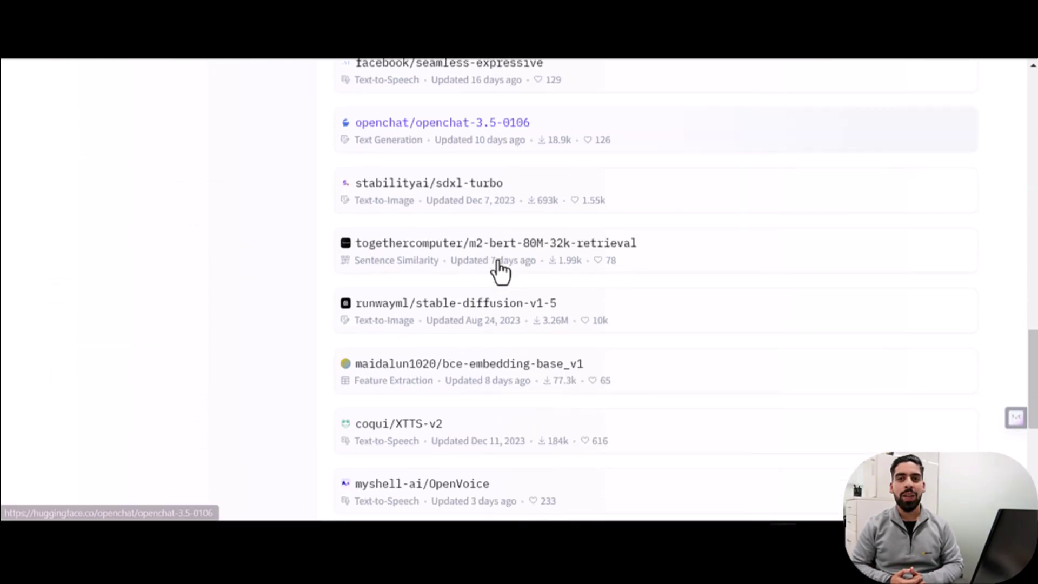
pyautogui.scroll(20, 496, 271)
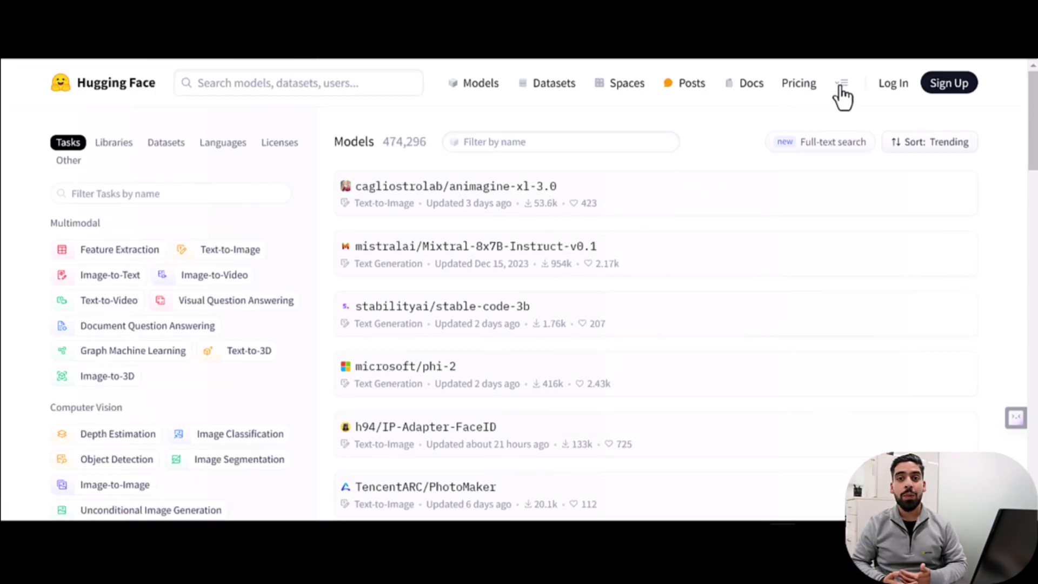
pyautogui.click(841, 84)
pyautogui.click(769, 168)
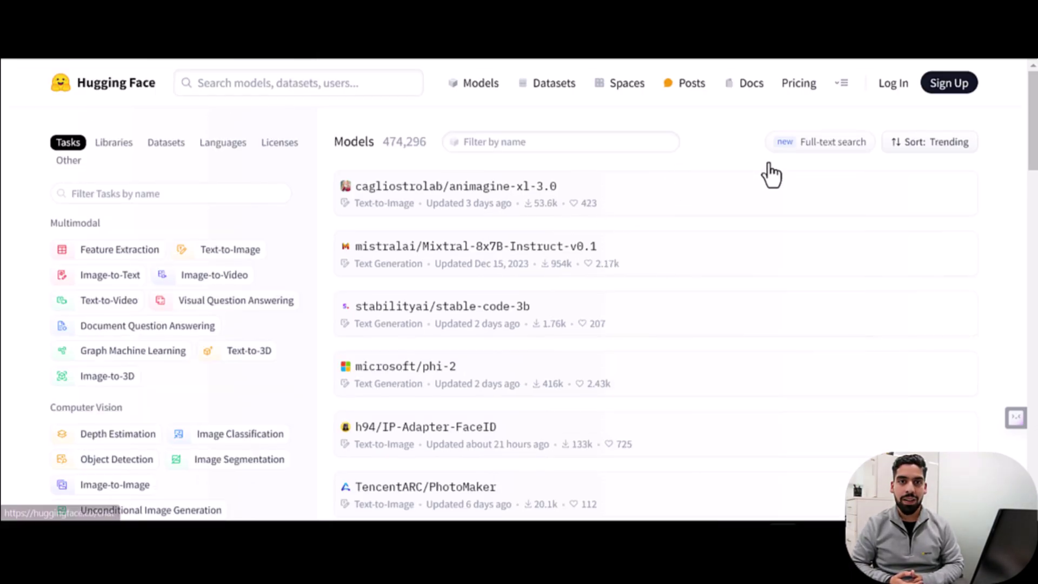
# Step: Switch on the Search web toggle for HuggingChat running Mixtral-8x7B-Instruct-v0.1
pyautogui.click(324, 424)
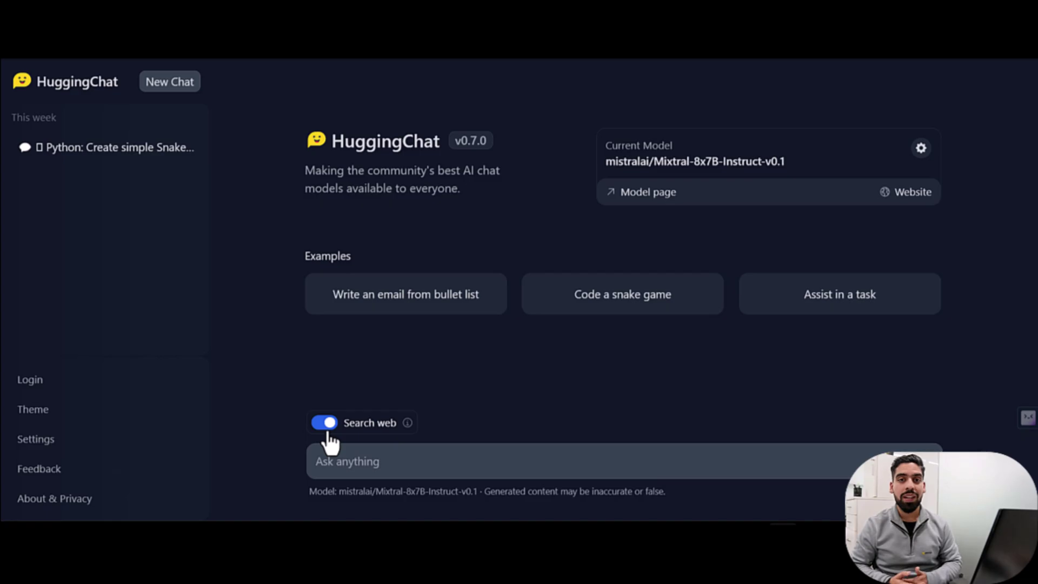